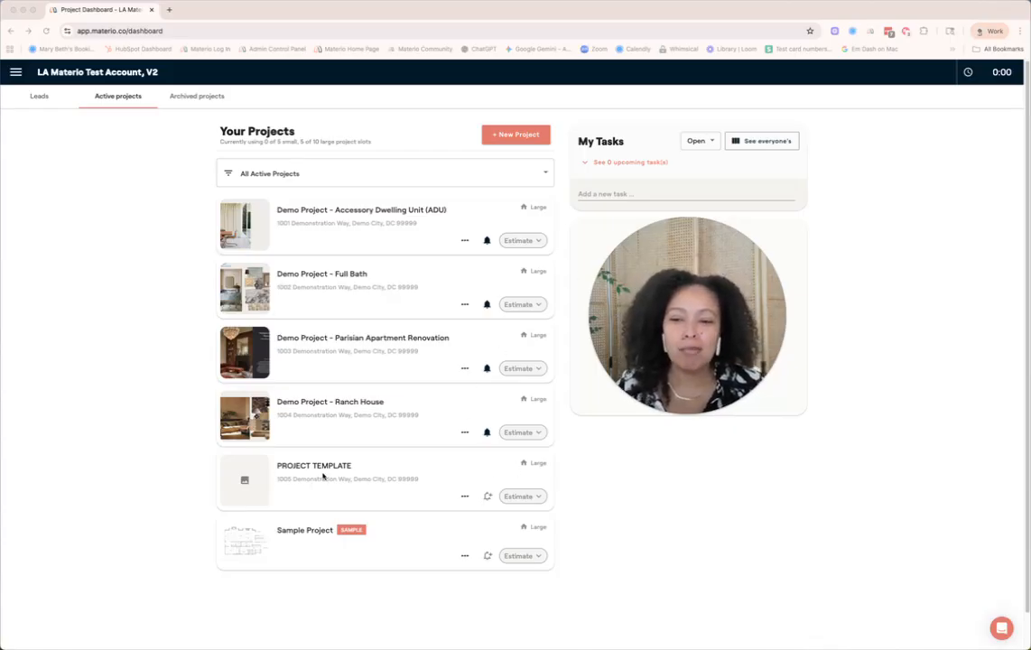
- Copy the PROJECT TEMPLATE project and name the copy "Demo Project - Primary Suite Renovation"
{"action": "left_click", "coordinate": [465, 499]}
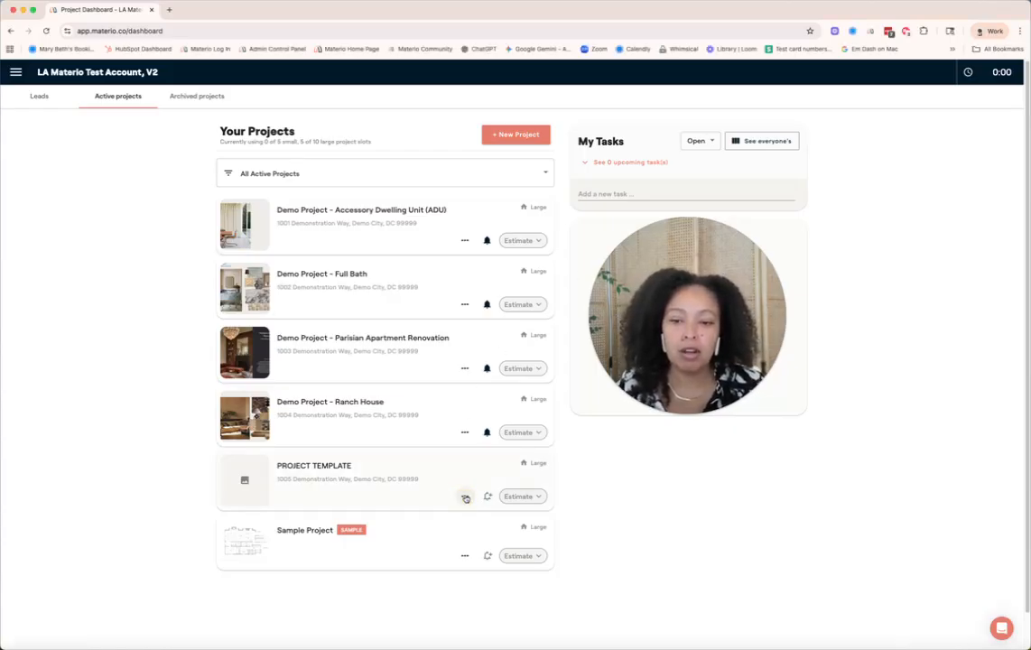
{"action": "left_click", "coordinate": [466, 498]}
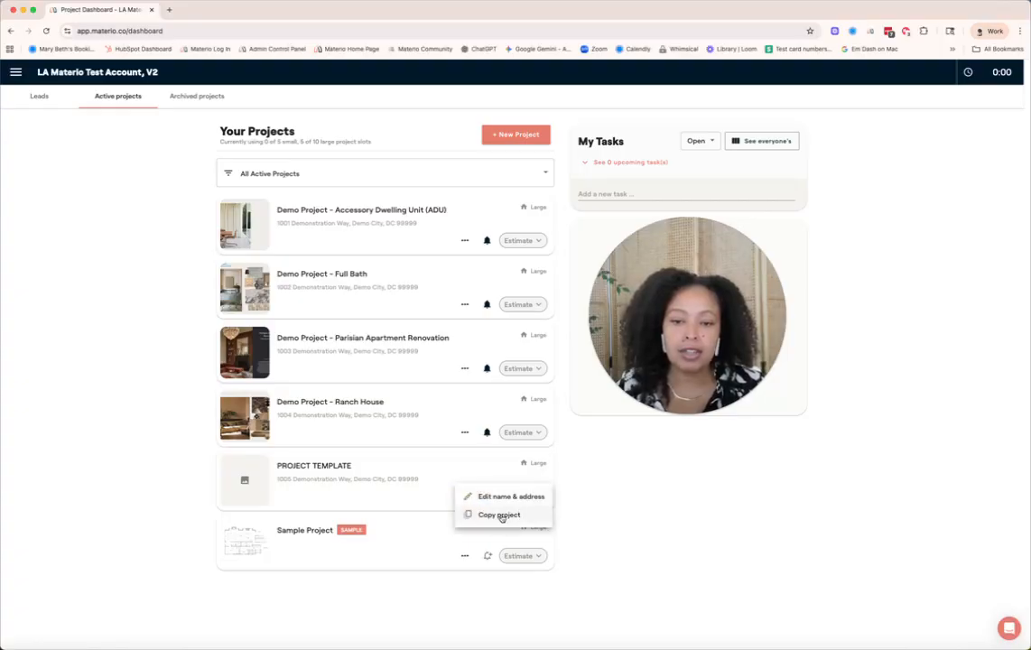
{"action": "left_click", "coordinate": [501, 515]}
{"action": "left_click_drag", "start_coordinate": [527, 356], "coordinate": [412, 357]}
{"action": "type", "text": "Demo Project - Primary Suite Renovation"}
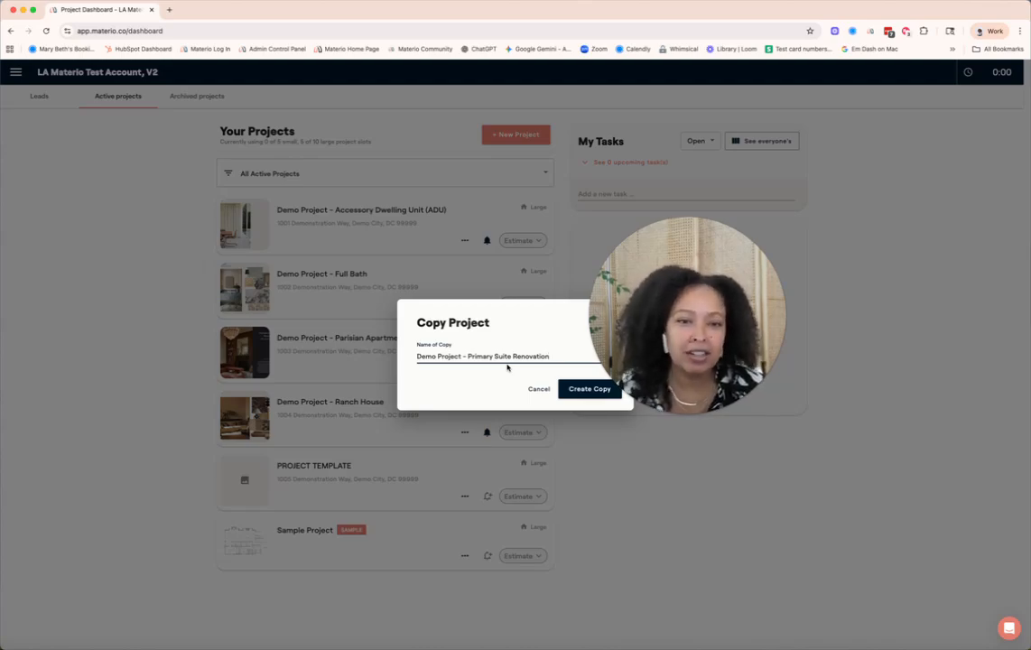
{"action": "left_click", "coordinate": [571, 390]}
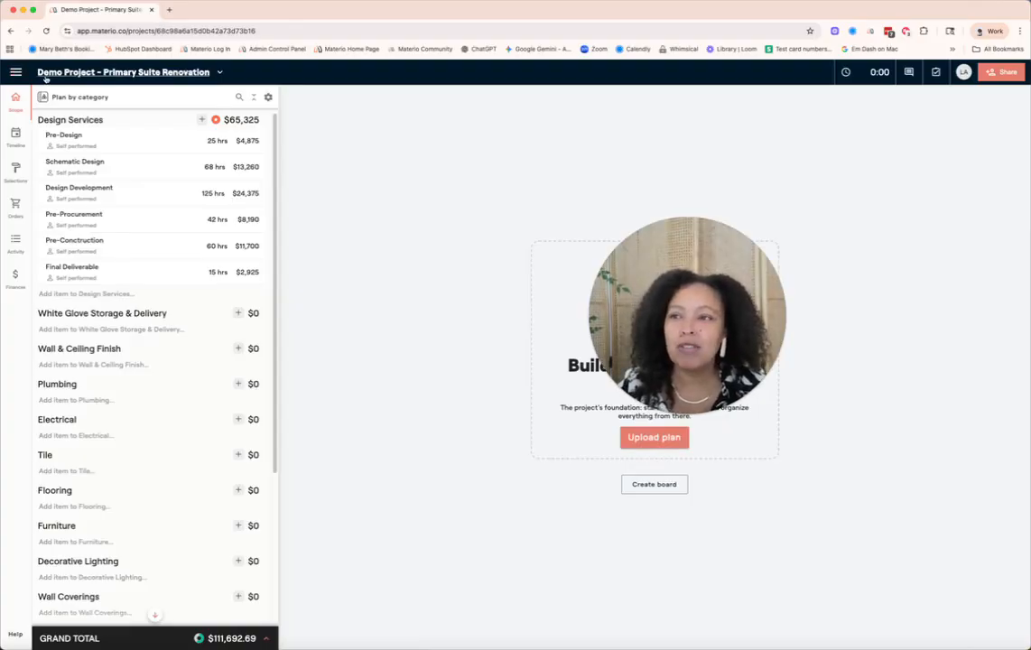
- Return to the project dashboard, enter the new street number in the Primary Suite Renovation project's address and save it
{"action": "left_click", "coordinate": [15, 71]}
{"action": "left_click", "coordinate": [56, 111]}
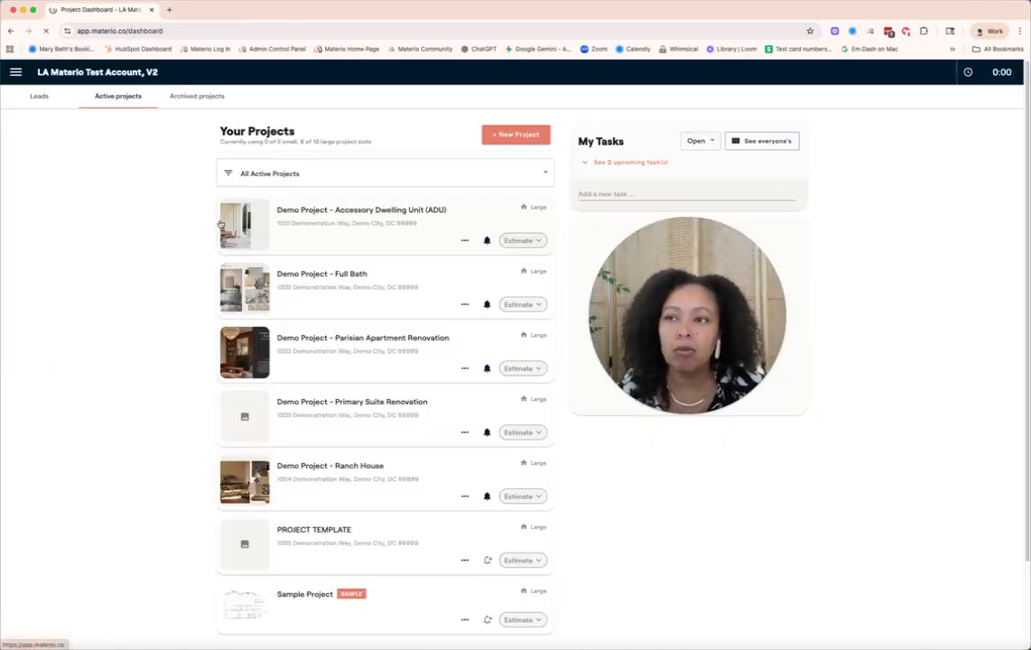
{"action": "left_click", "coordinate": [465, 434]}
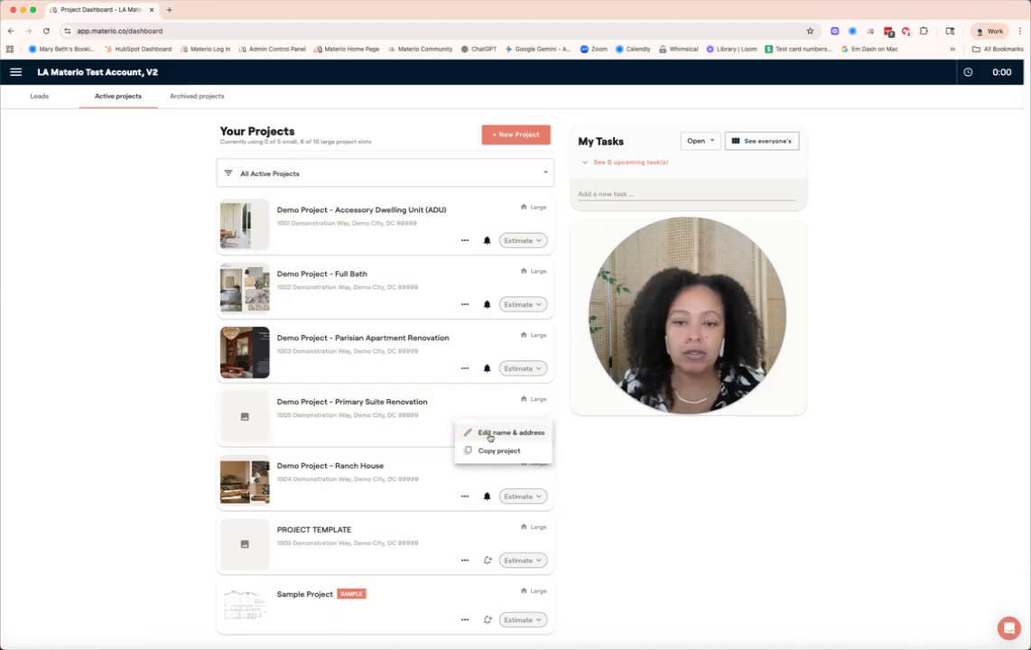
{"action": "left_click", "coordinate": [496, 433]}
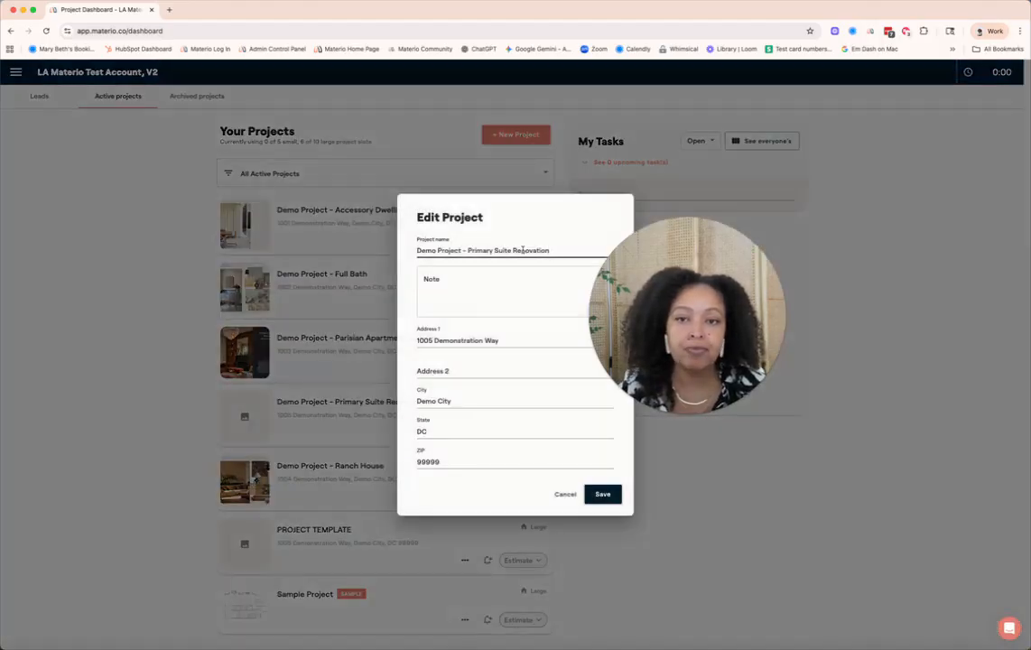
{"action": "left_click", "coordinate": [434, 340]}
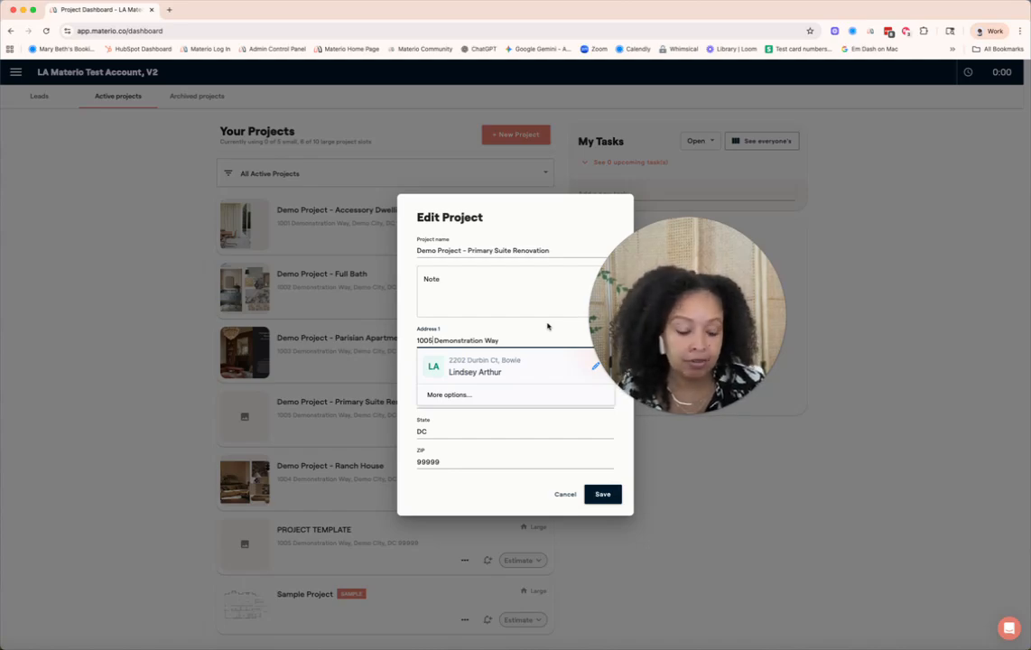
{"action": "key", "text": "BackSpace"}
{"action": "type", "text": "6"}
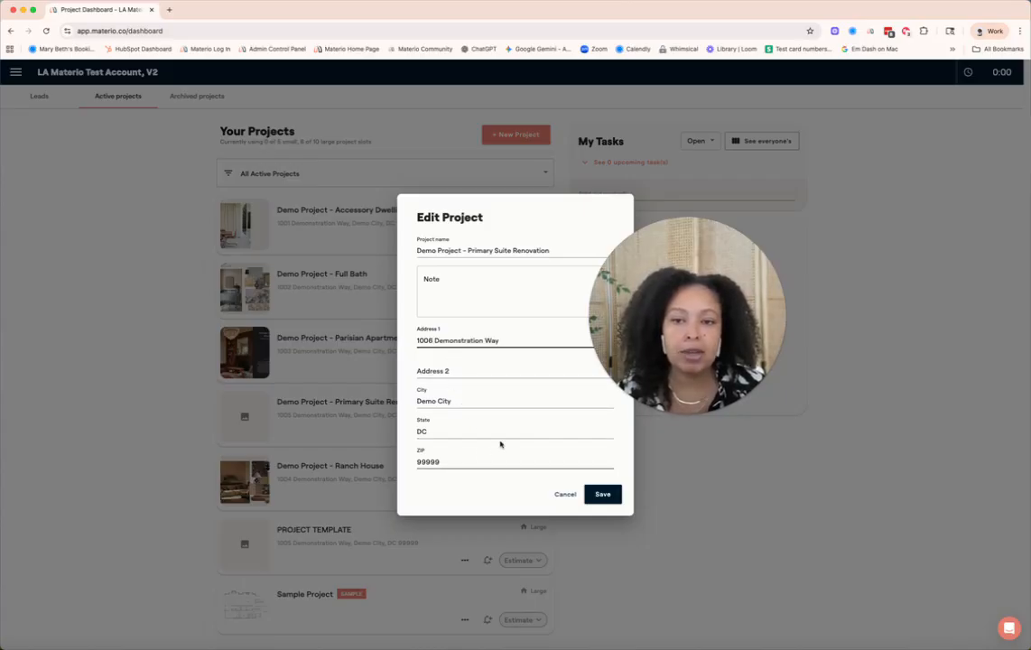
{"action": "left_click", "coordinate": [610, 498]}
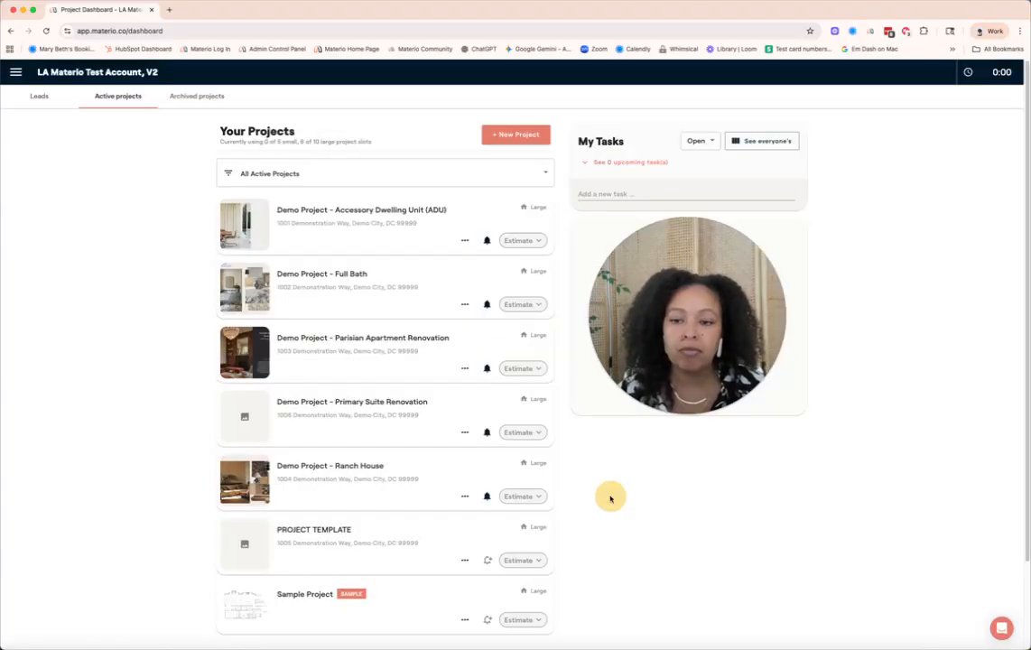
- Open the Primary Suite Renovation project and collapse all categories in its scope list
{"action": "left_click", "coordinate": [433, 441]}
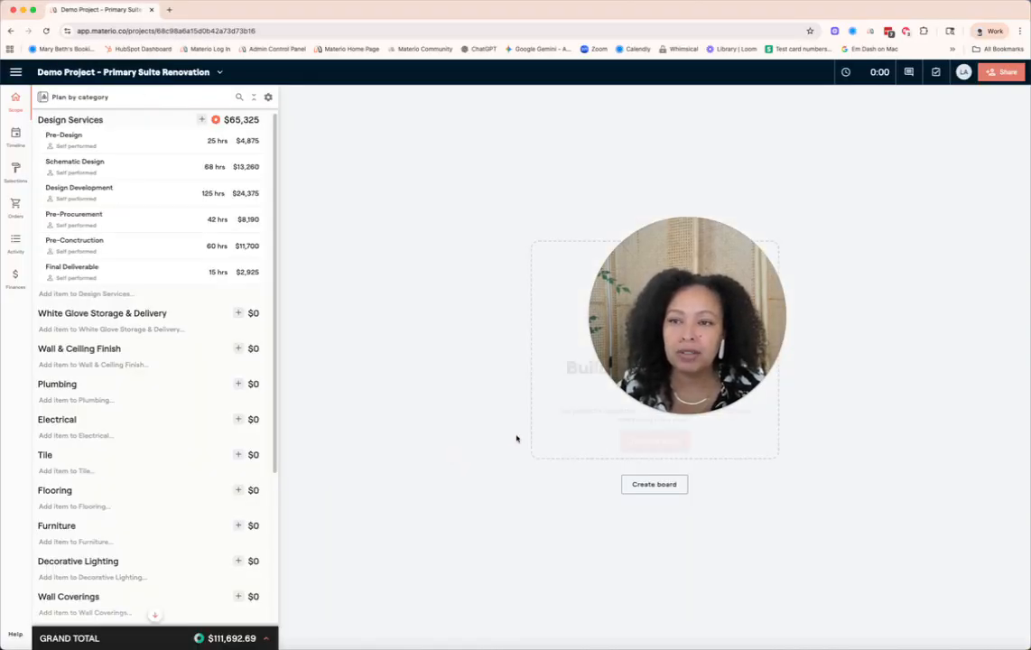
{"action": "left_click", "coordinate": [99, 97]}
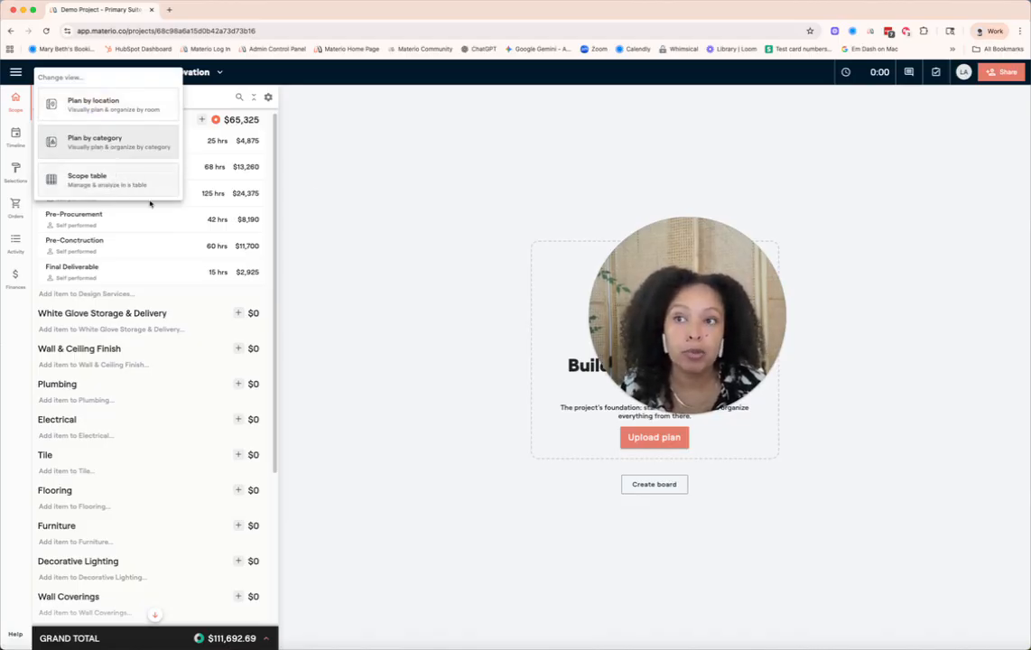
{"action": "left_click", "coordinate": [316, 133]}
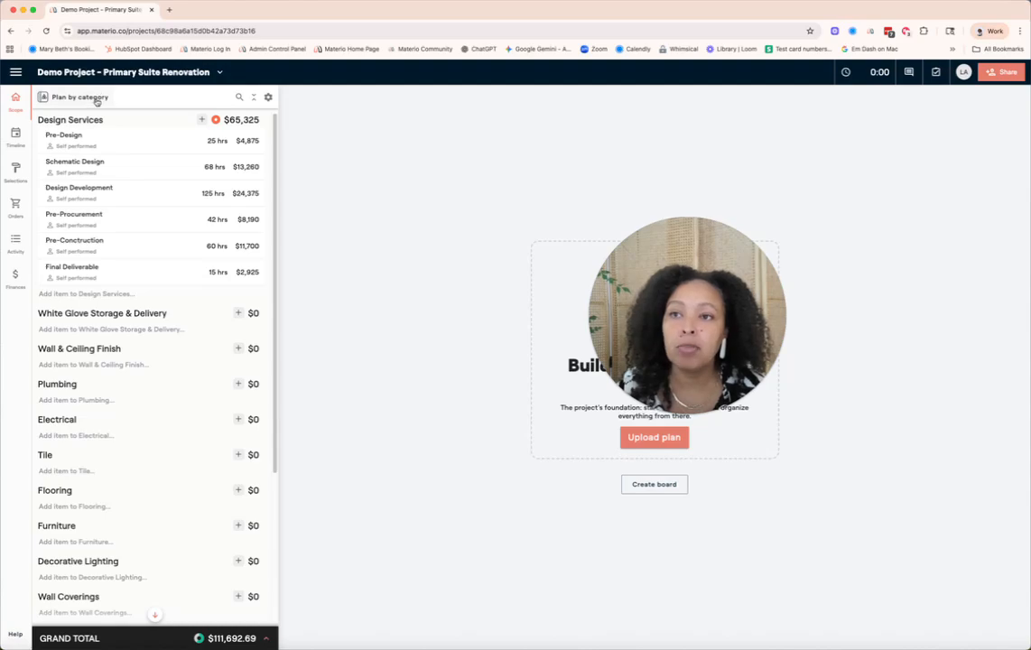
{"action": "left_click", "coordinate": [254, 100]}
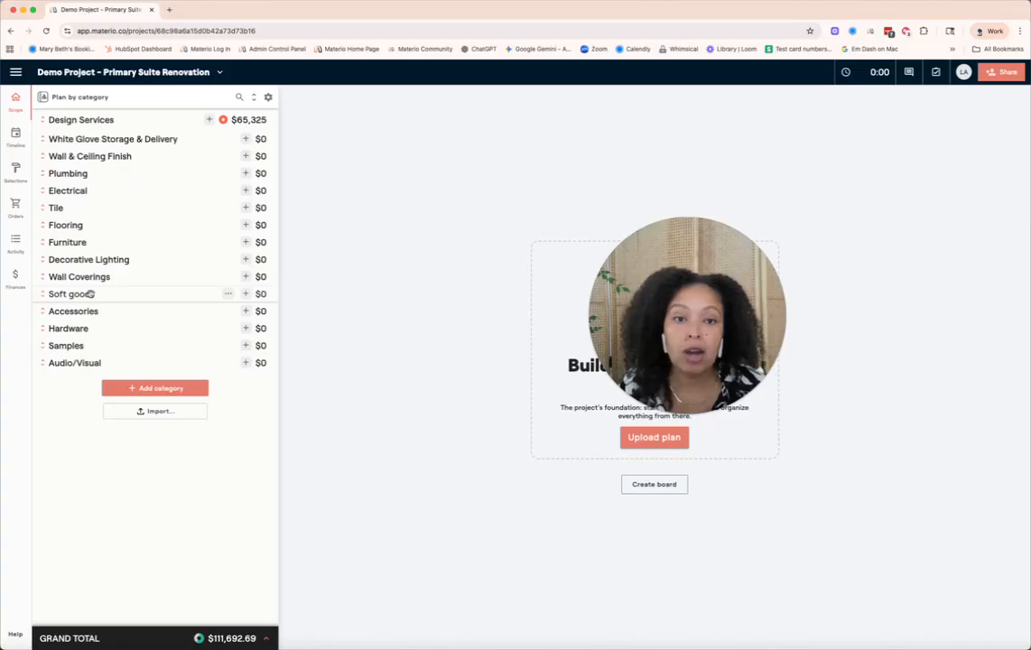
{"action": "left_click_drag", "start_coordinate": [675, 242], "coordinate": [649, 250]}
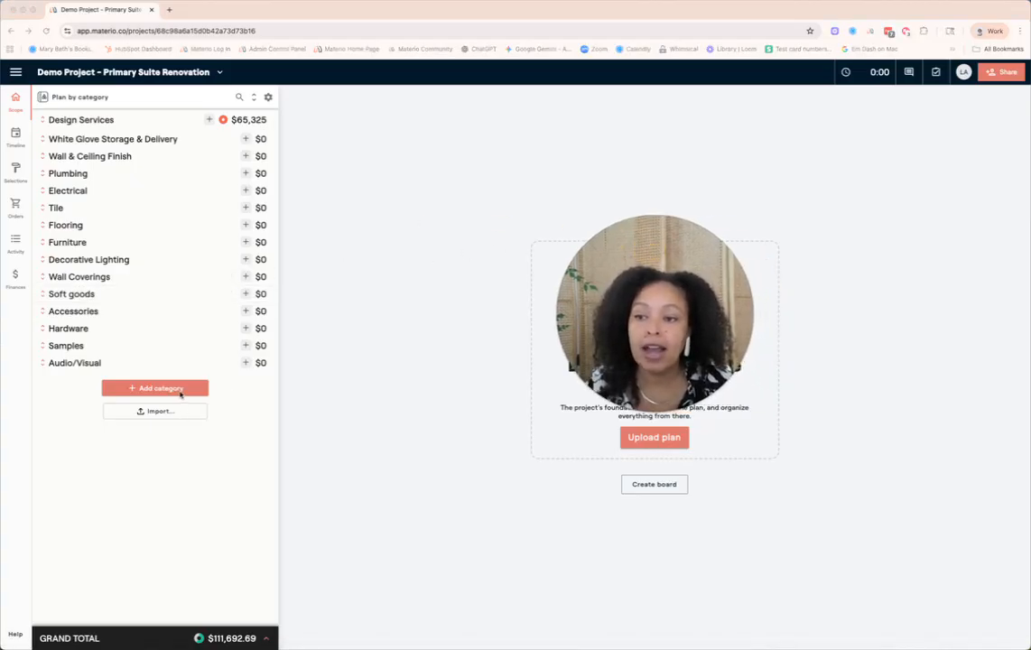
- Add the Countertops and Paint & Stain categories to the project scope
{"action": "left_click", "coordinate": [179, 392]}
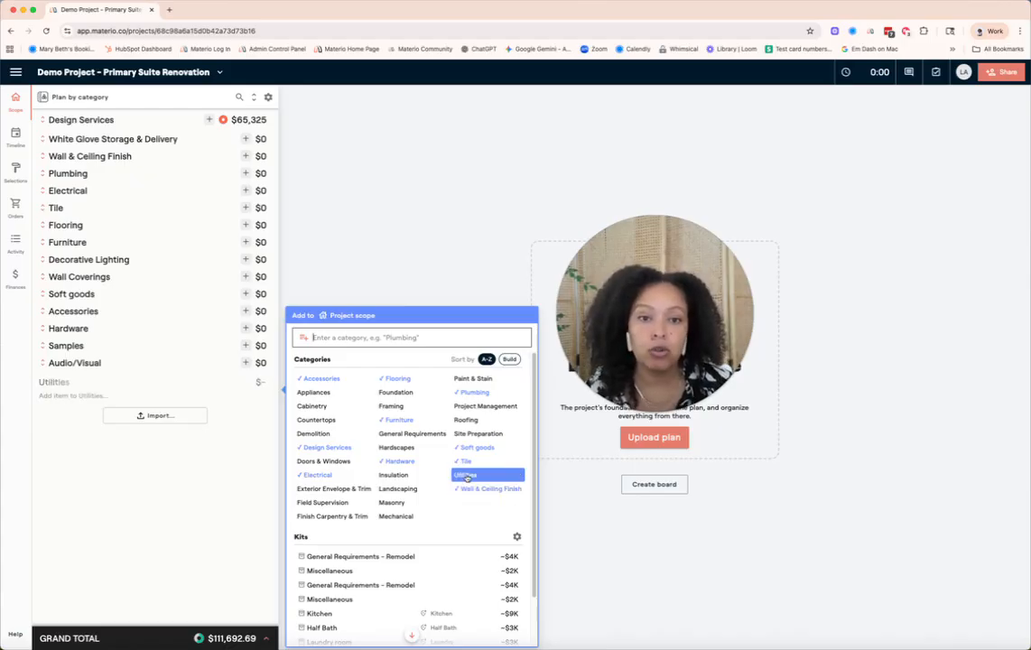
{"action": "left_click", "coordinate": [332, 423]}
{"action": "left_click", "coordinate": [478, 378]}
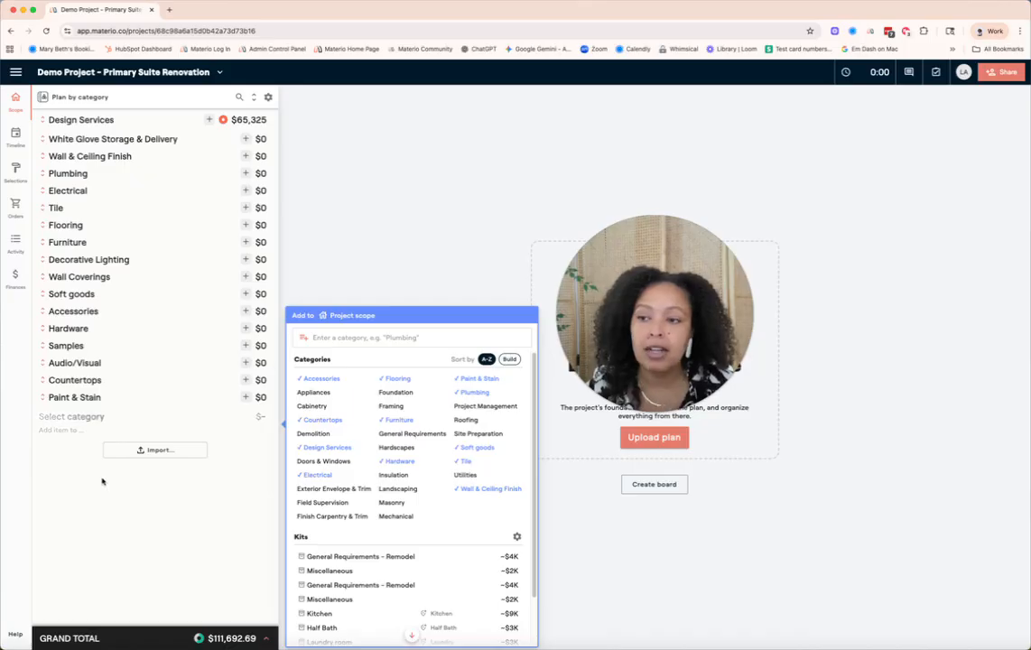
{"action": "left_click", "coordinate": [102, 481]}
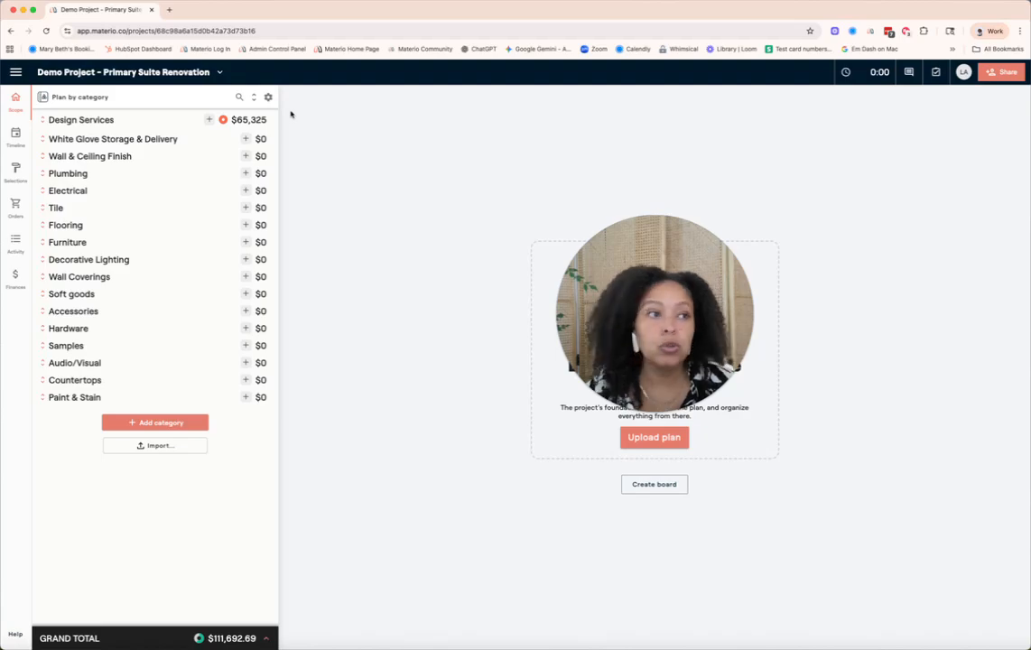
- Expand the grand total breakdown and review the project fees and insurance settings without changing them
{"action": "left_click", "coordinate": [264, 638]}
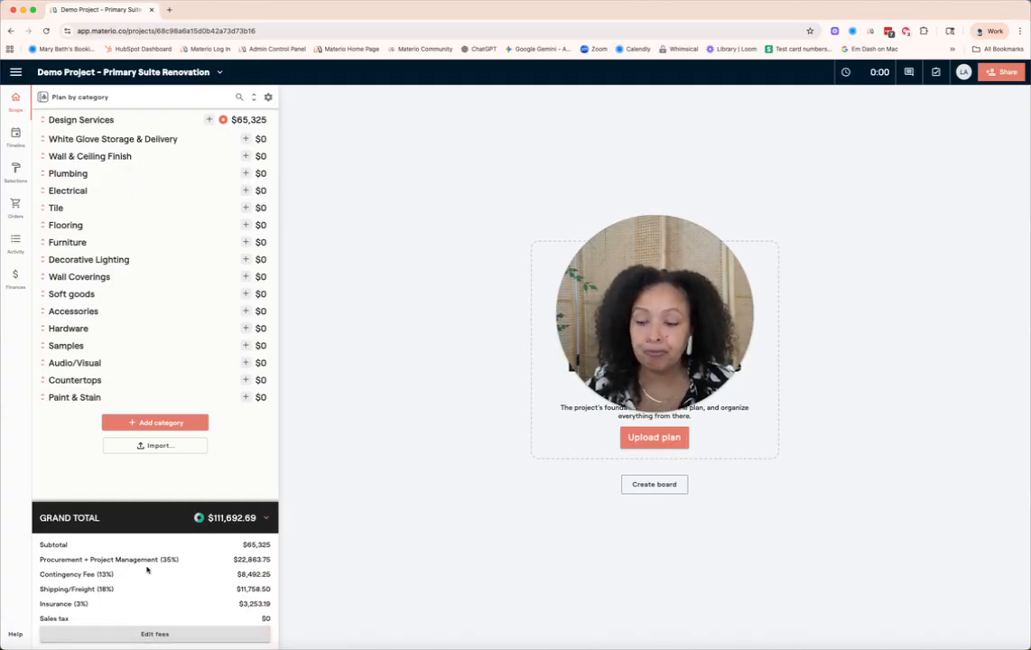
{"action": "left_click", "coordinate": [154, 633]}
{"action": "left_click_drag", "start_coordinate": [614, 411], "coordinate": [723, 321]}
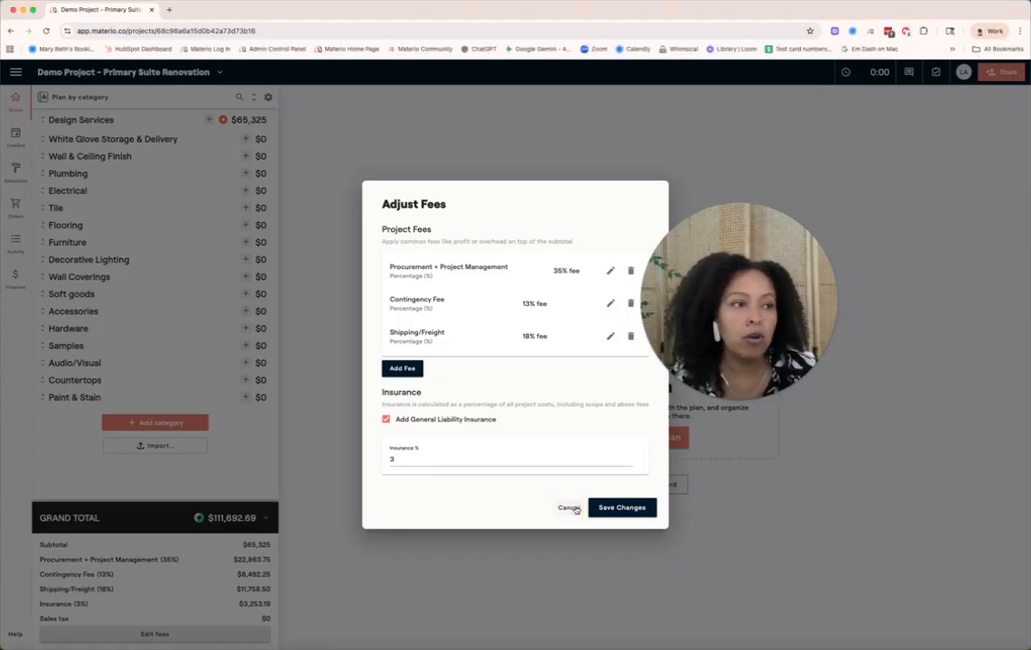
{"action": "left_click", "coordinate": [569, 508]}
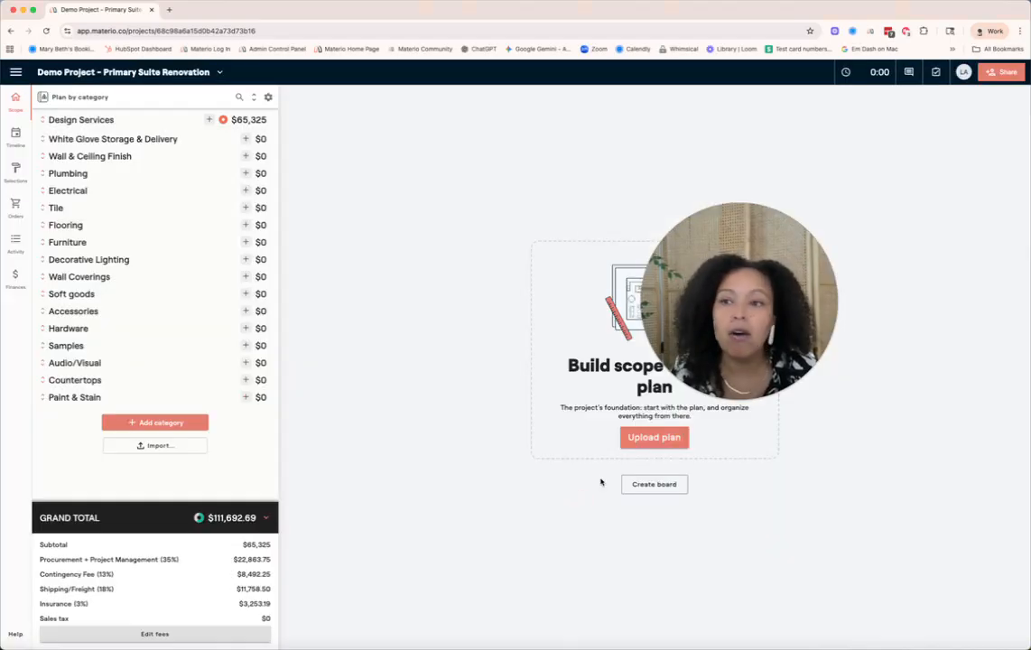
- Review the project's default vendor tax, markup and client tax rates without changing them
{"action": "left_click", "coordinate": [268, 98]}
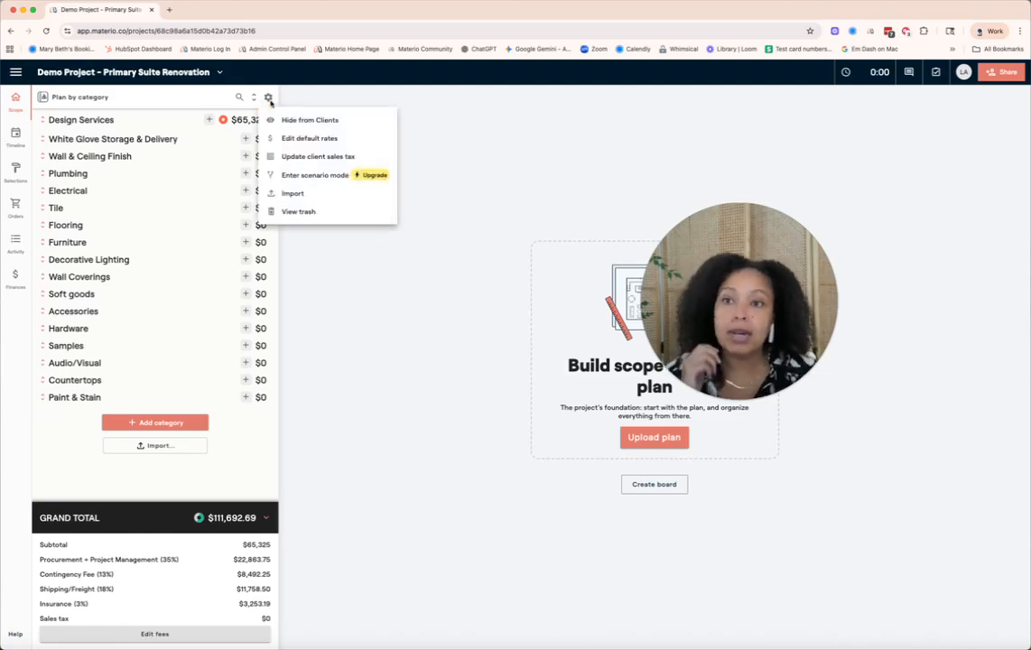
{"action": "left_click_drag", "start_coordinate": [818, 295], "coordinate": [734, 305]}
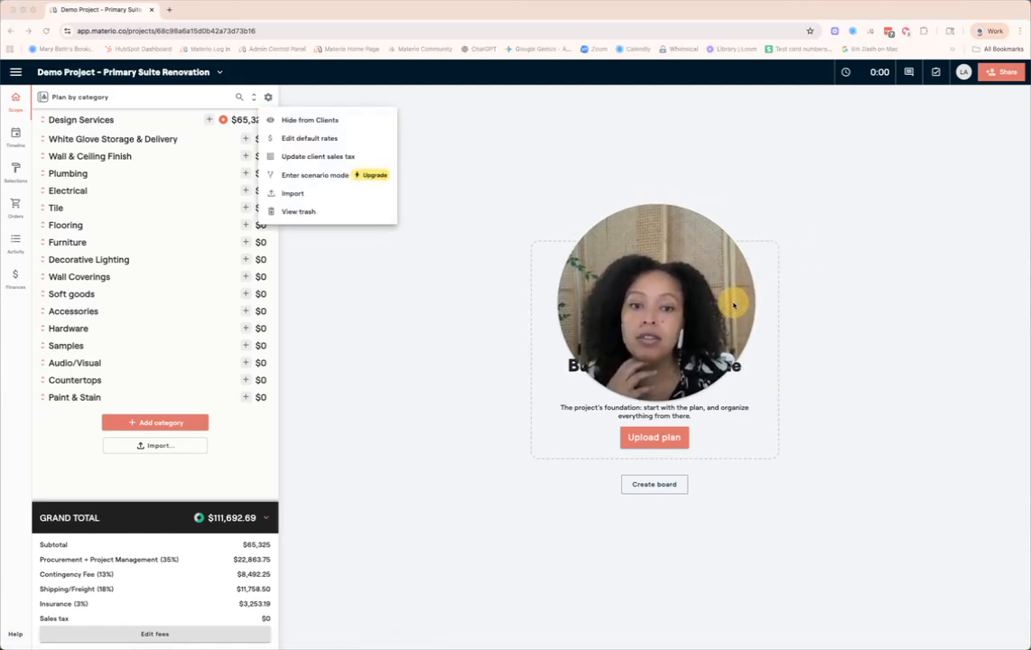
{"action": "left_click", "coordinate": [329, 140]}
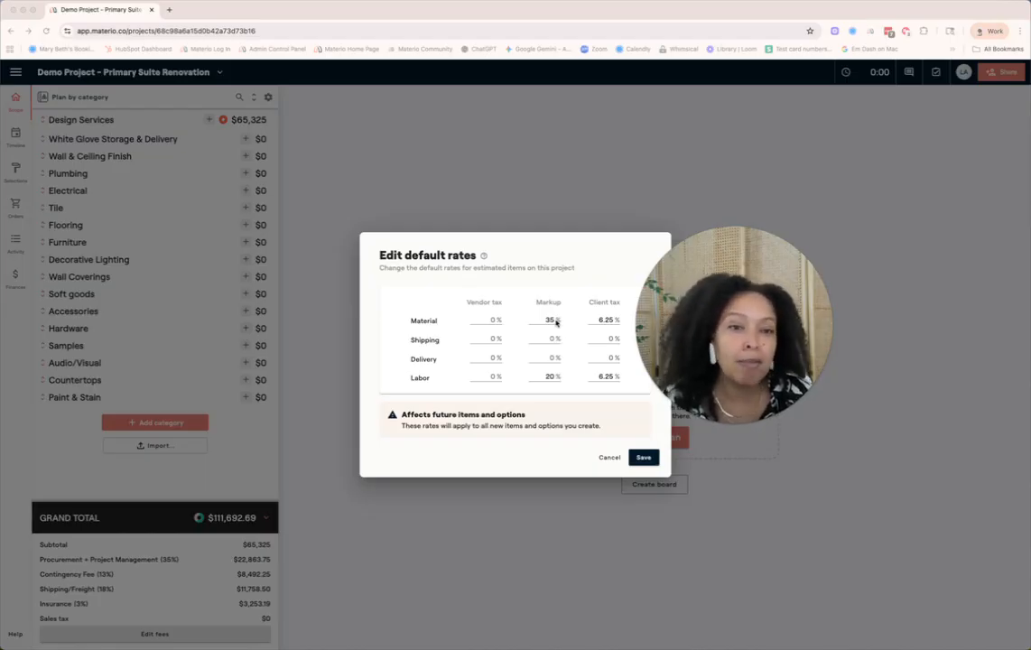
{"action": "left_click", "coordinate": [611, 458]}
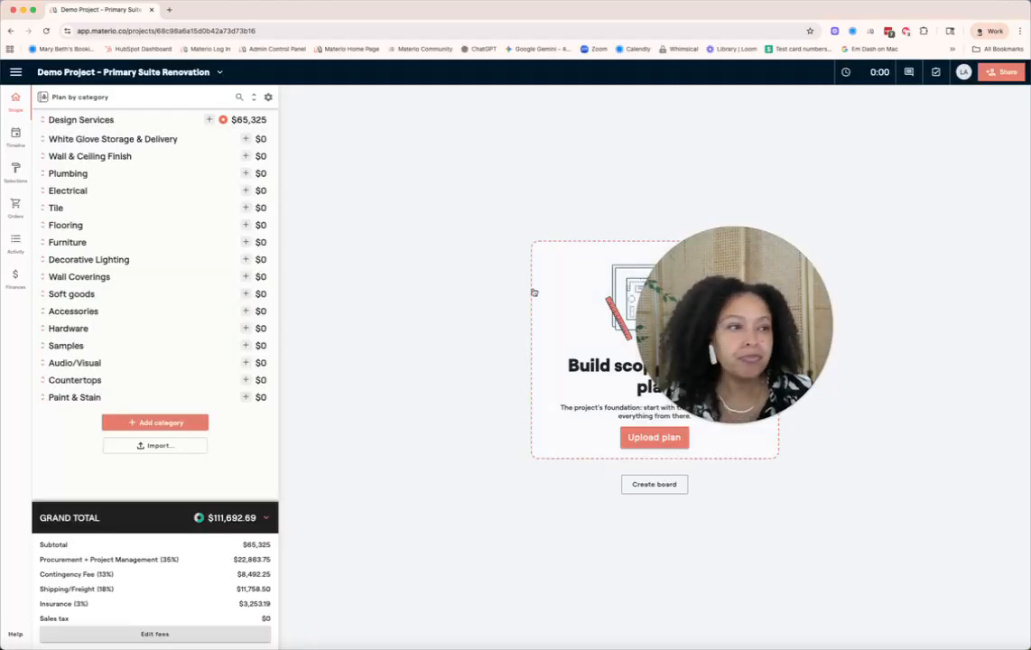
- Switch the scope to Plan by location, collapse the list and expand the No location group
{"action": "left_click", "coordinate": [87, 96]}
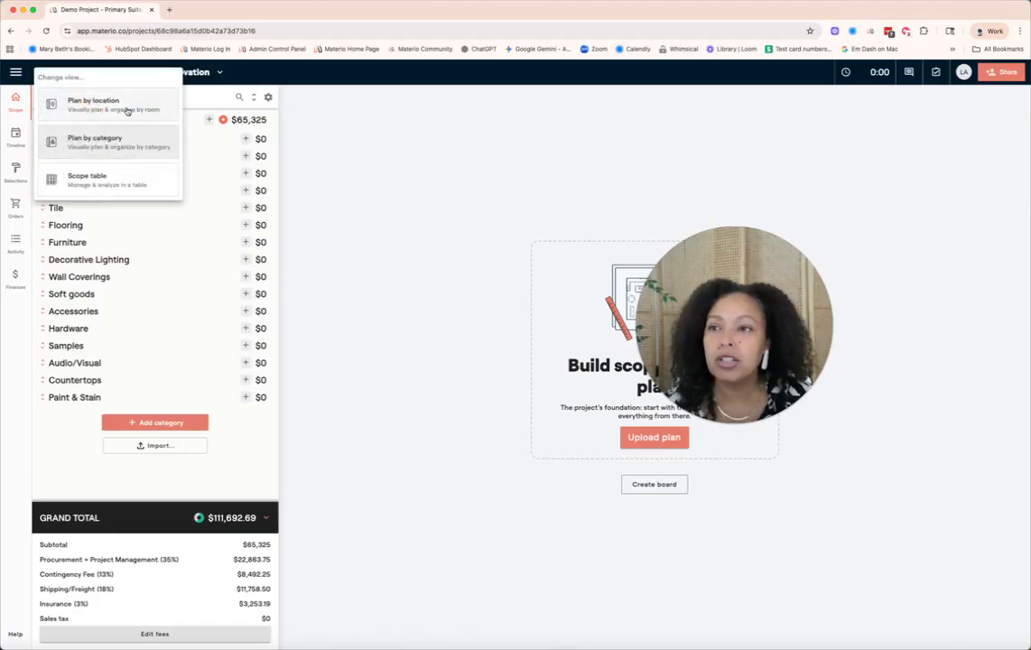
{"action": "left_click", "coordinate": [114, 101]}
{"action": "left_click", "coordinate": [254, 97]}
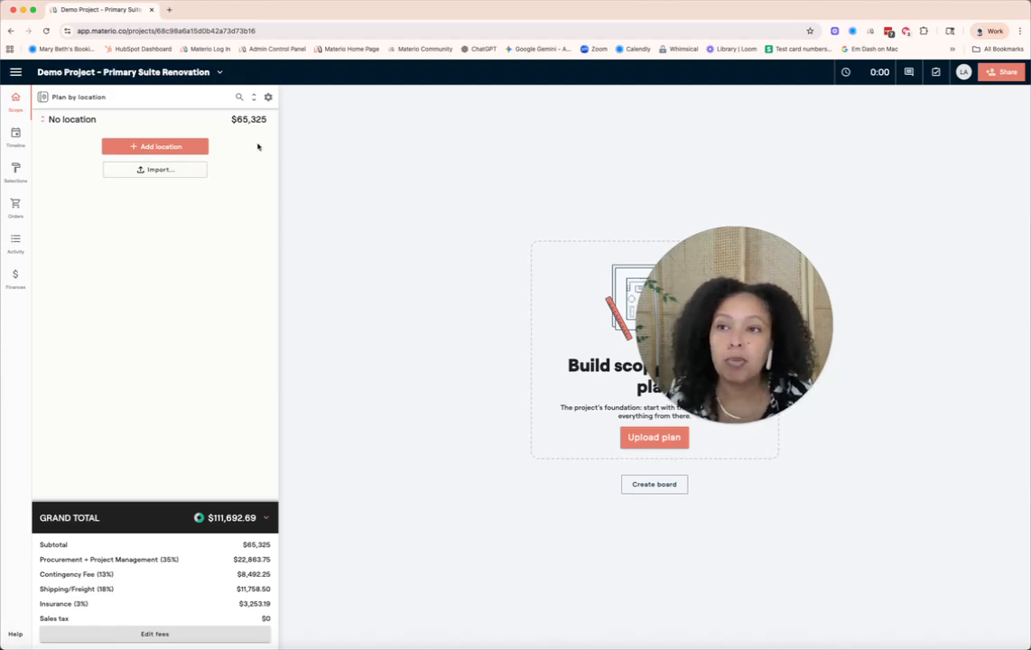
{"action": "left_click", "coordinate": [87, 116]}
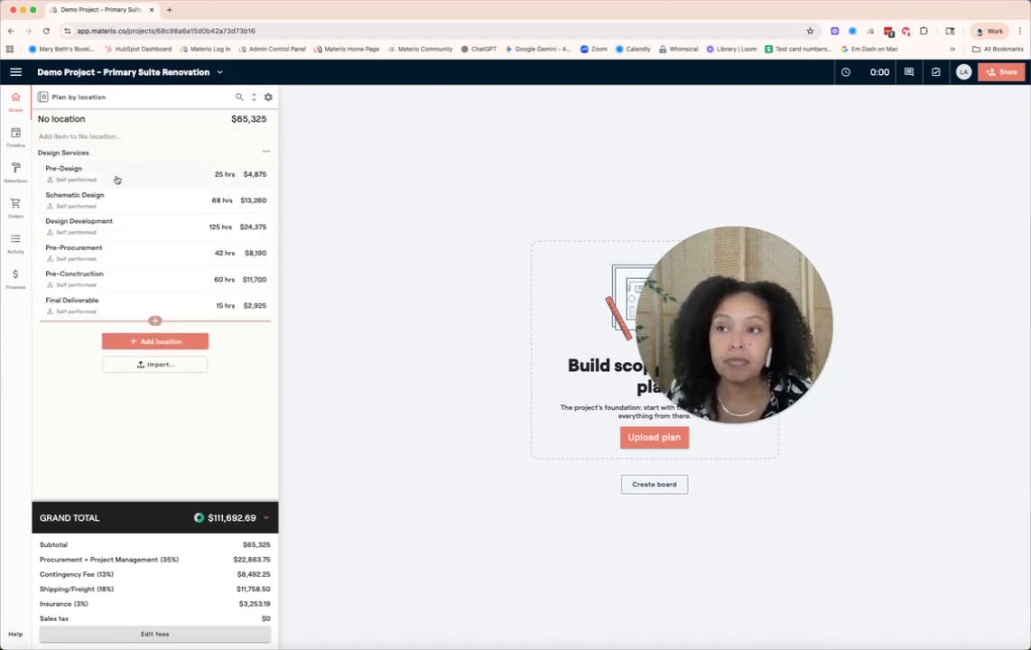
- Set the quantity of the Pre-Design item under Design Services to 30 hrs
{"action": "mouse_move", "coordinate": [104, 167]}
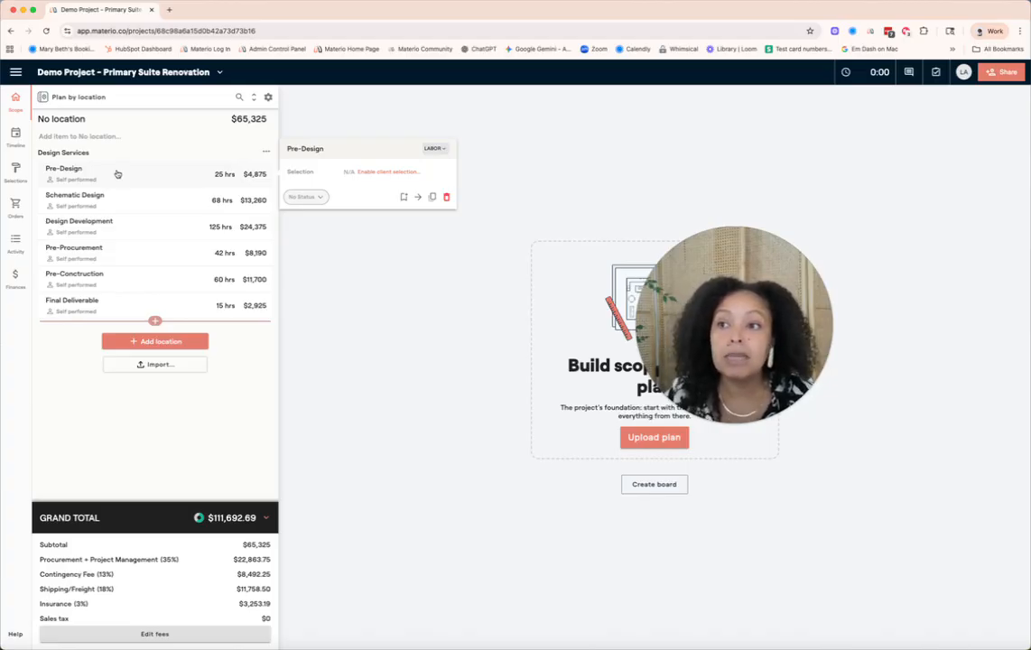
{"action": "mouse_move", "coordinate": [126, 206]}
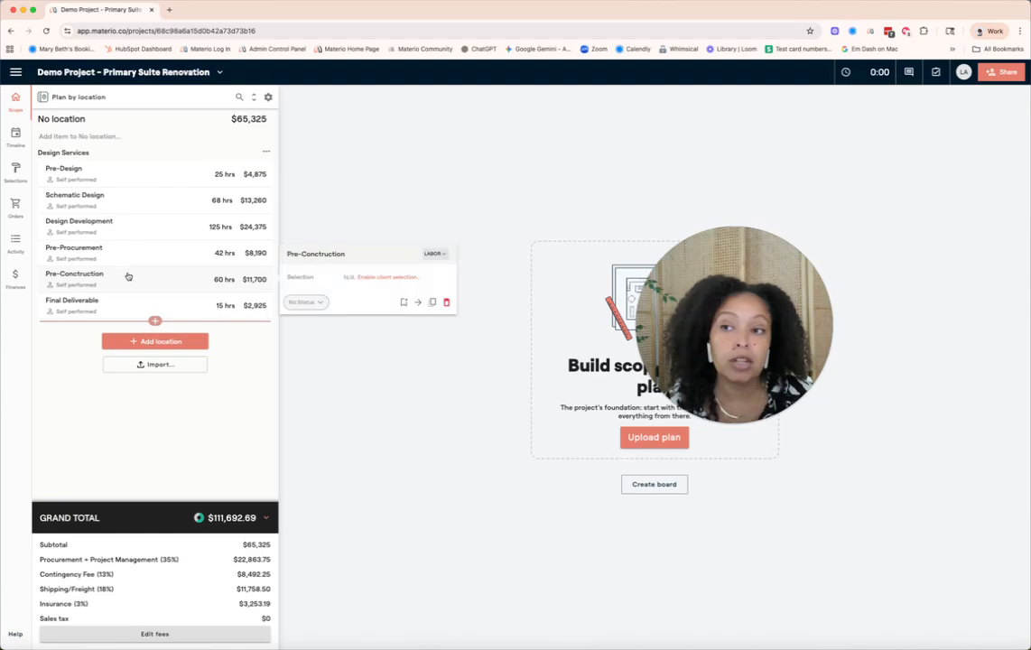
{"action": "mouse_move", "coordinate": [123, 300]}
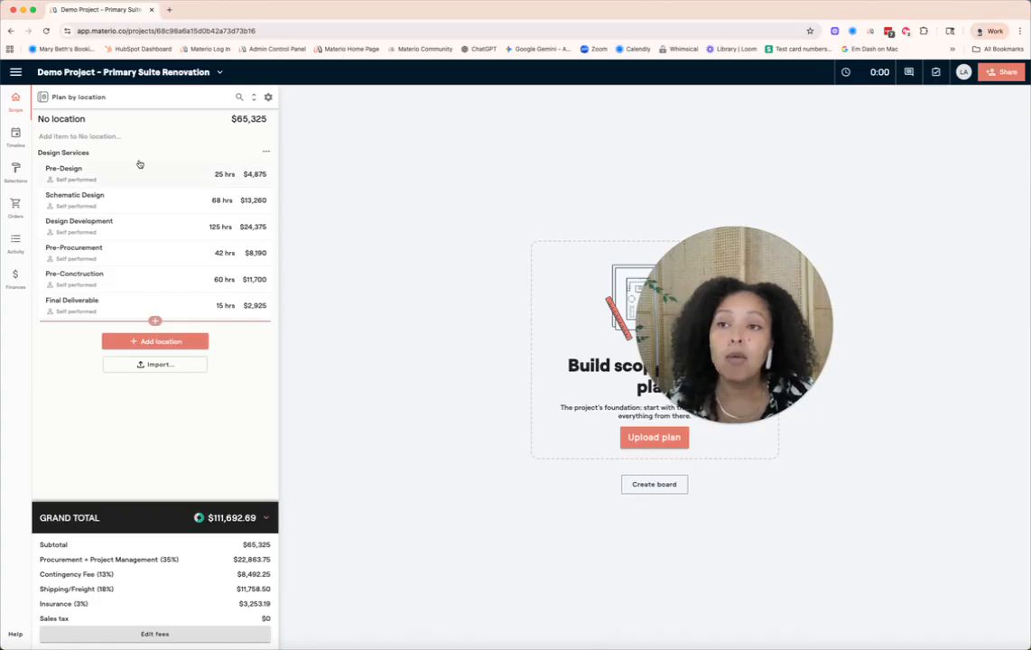
{"action": "mouse_move", "coordinate": [140, 164]}
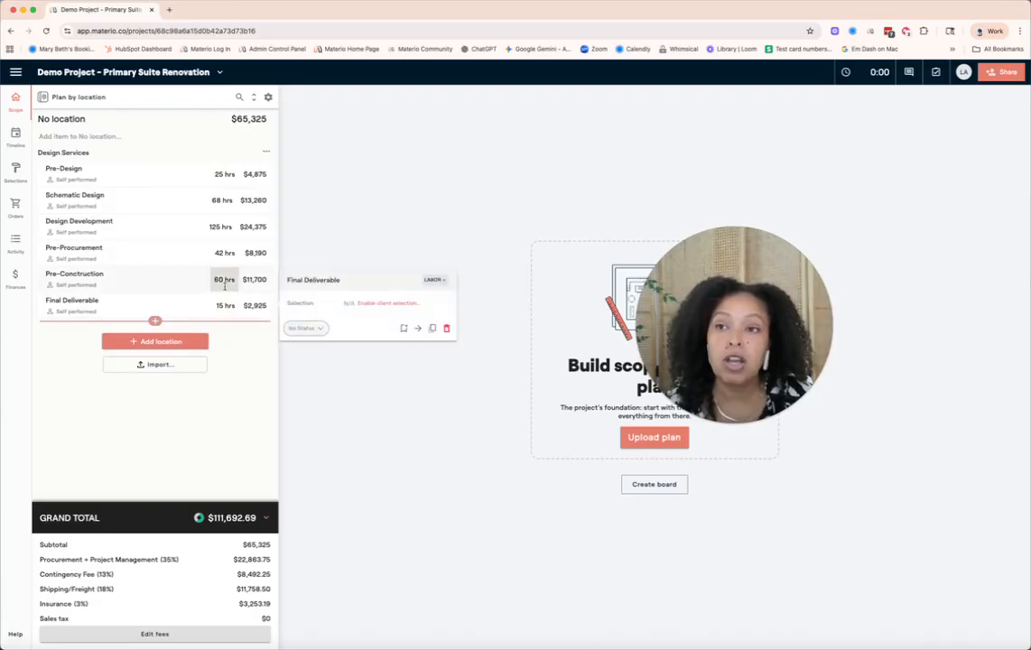
{"action": "left_click", "coordinate": [215, 180]}
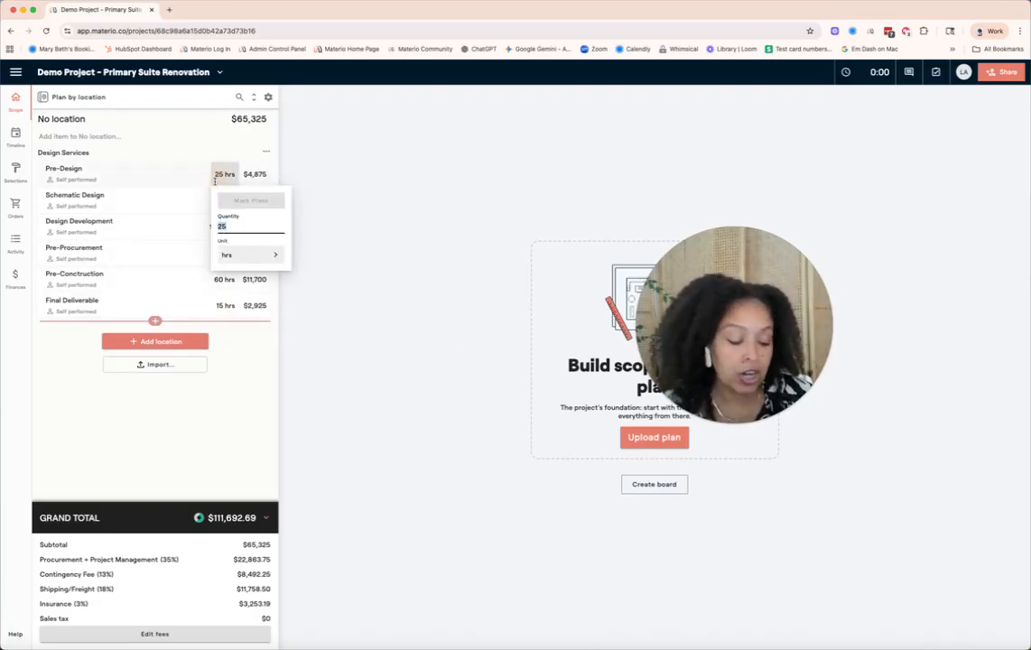
{"action": "type", "text": "30"}
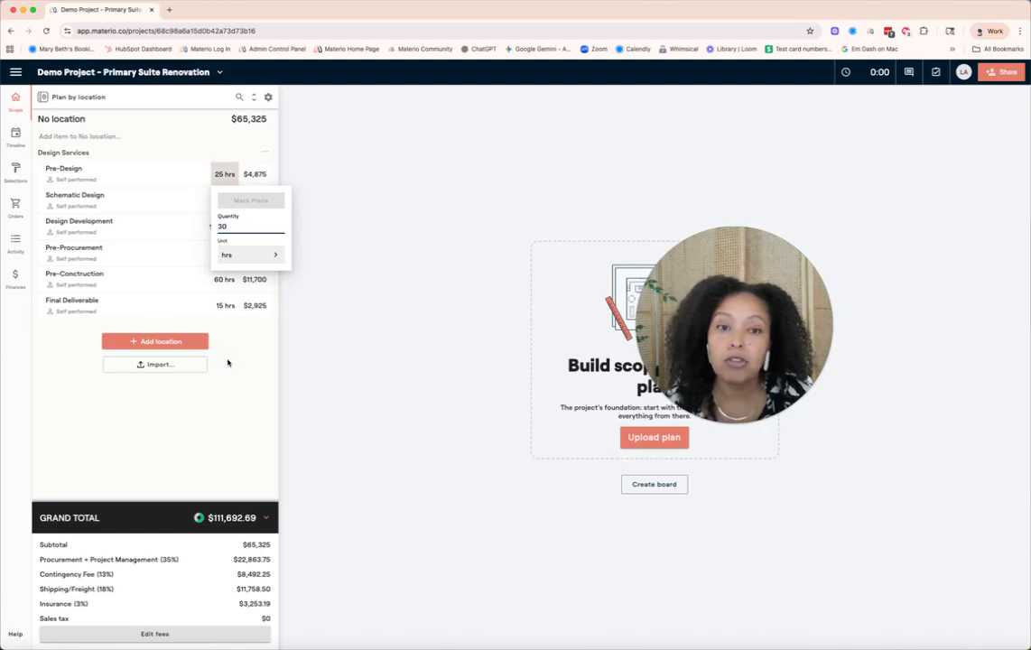
{"action": "left_click", "coordinate": [237, 417]}
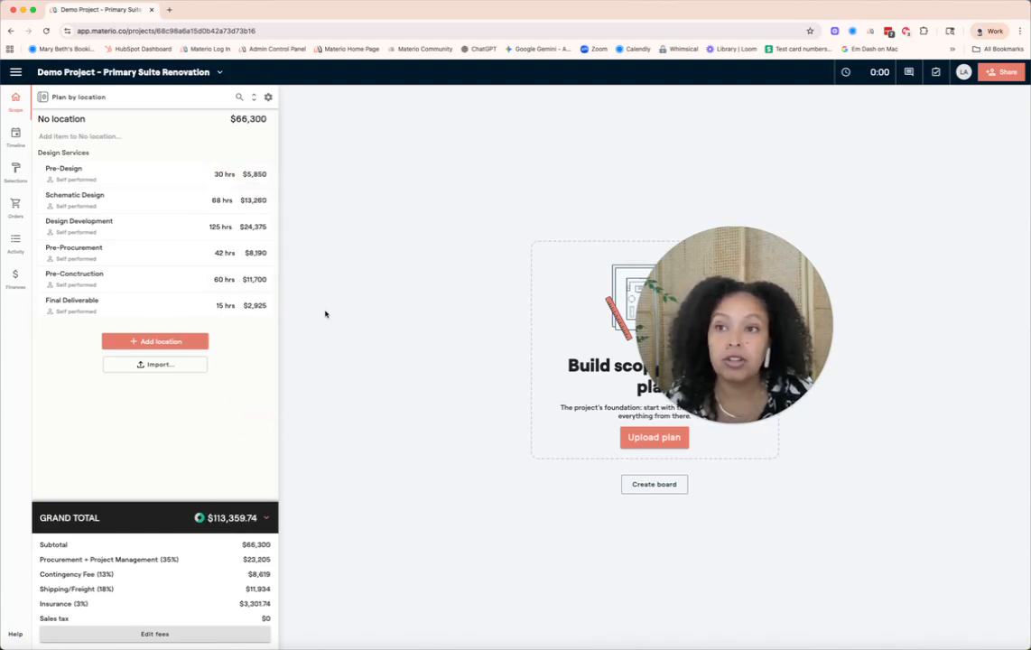
- Set the quantity of the Pre-Design item to 25 hrs, review its estimate details and return to the scope list
{"action": "left_click", "coordinate": [223, 175]}
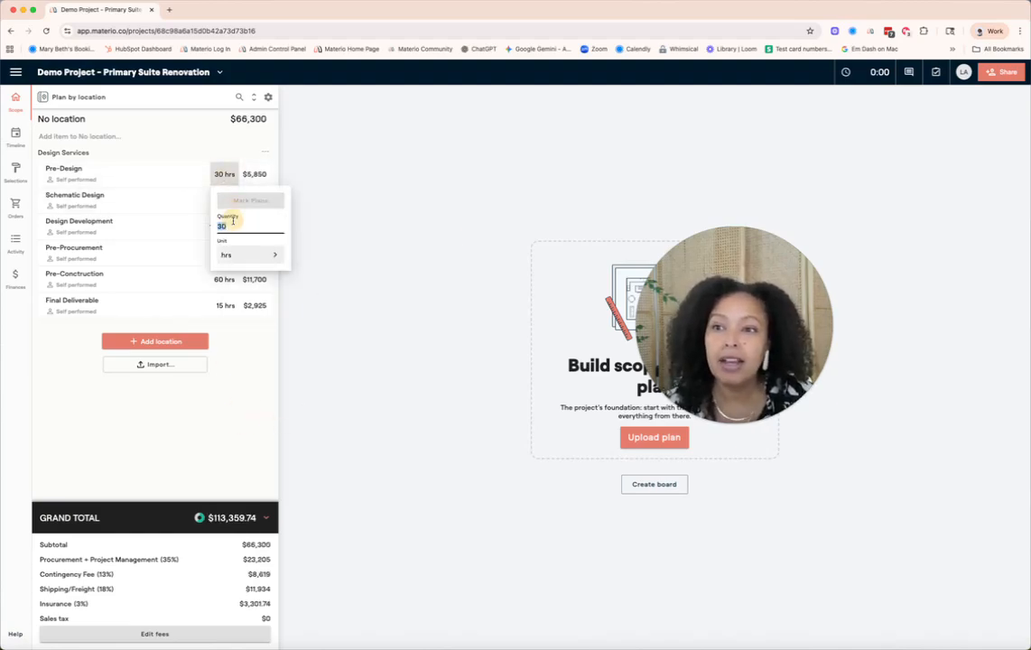
{"action": "type", "text": "25"}
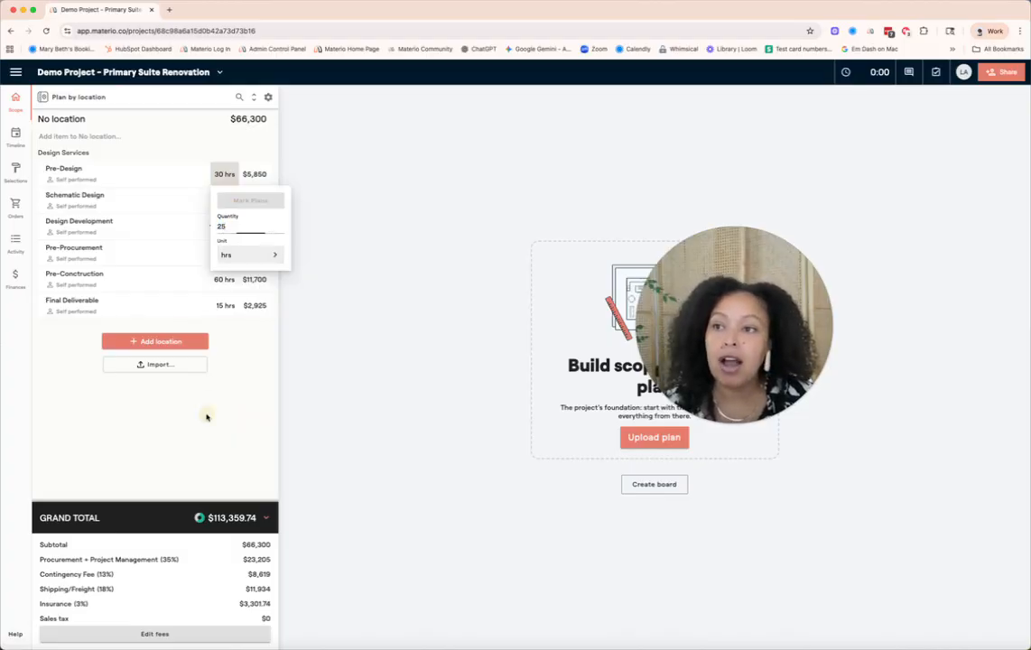
{"action": "left_click", "coordinate": [207, 417]}
{"action": "left_click", "coordinate": [111, 176]}
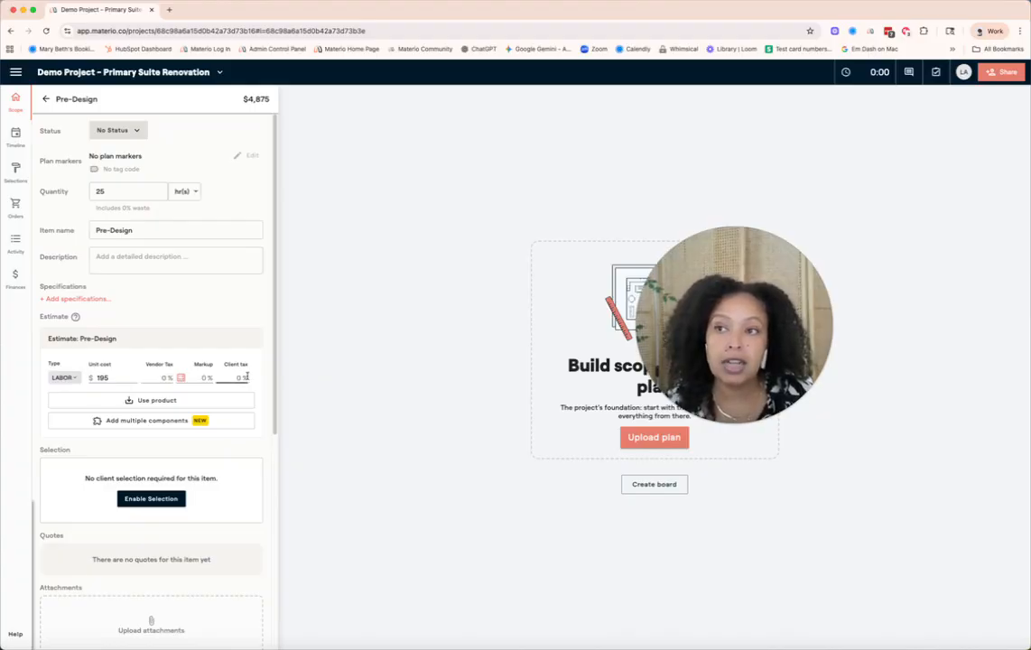
{"action": "left_click", "coordinate": [42, 101]}
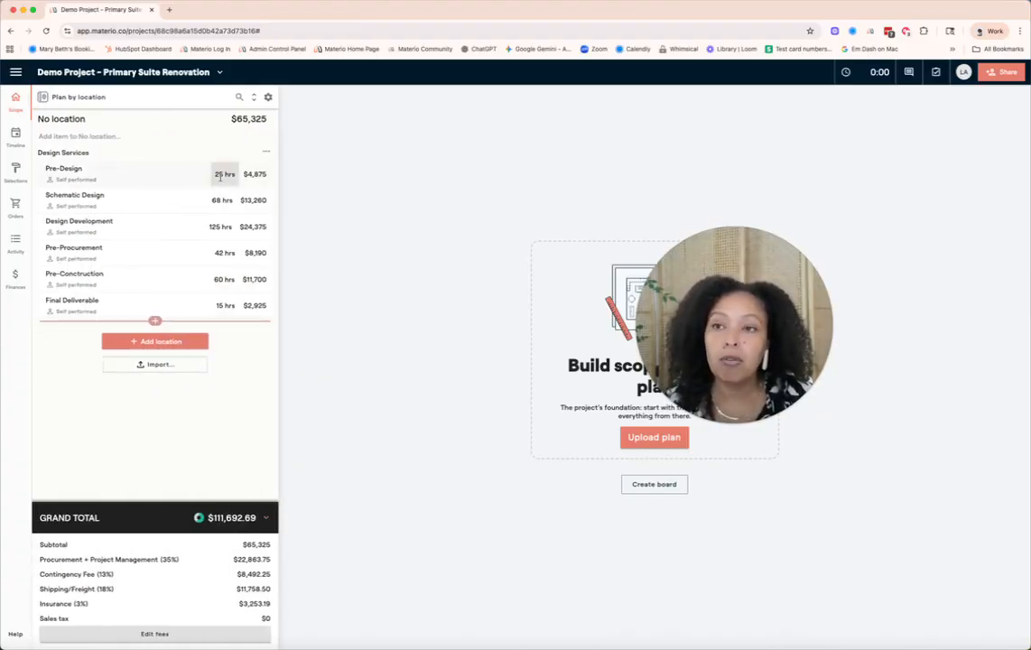
{"action": "mouse_move", "coordinate": [201, 173]}
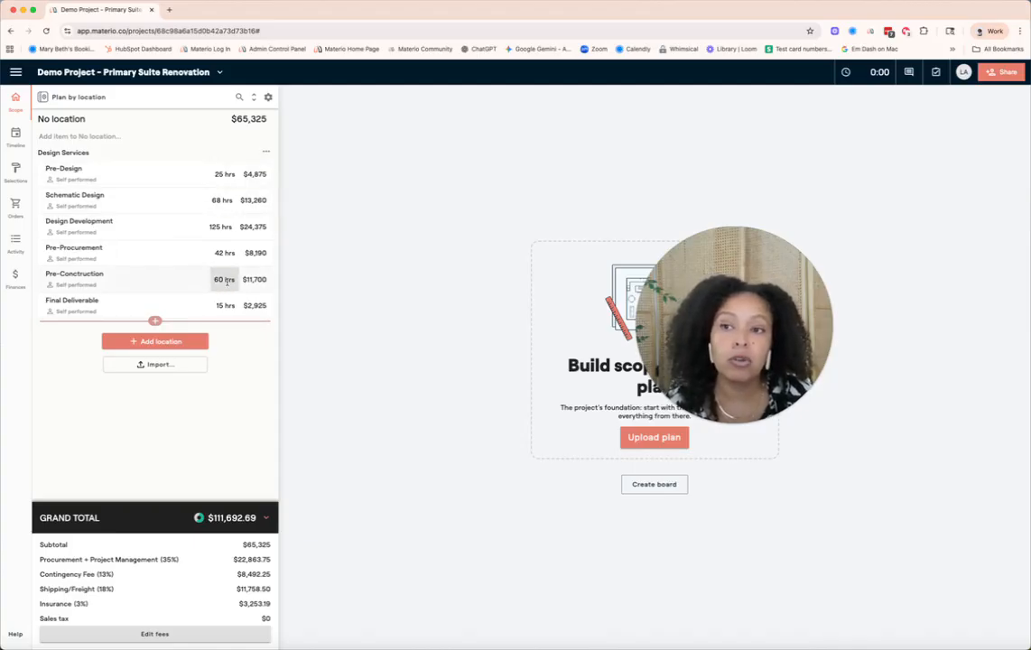
{"action": "mouse_move", "coordinate": [227, 282]}
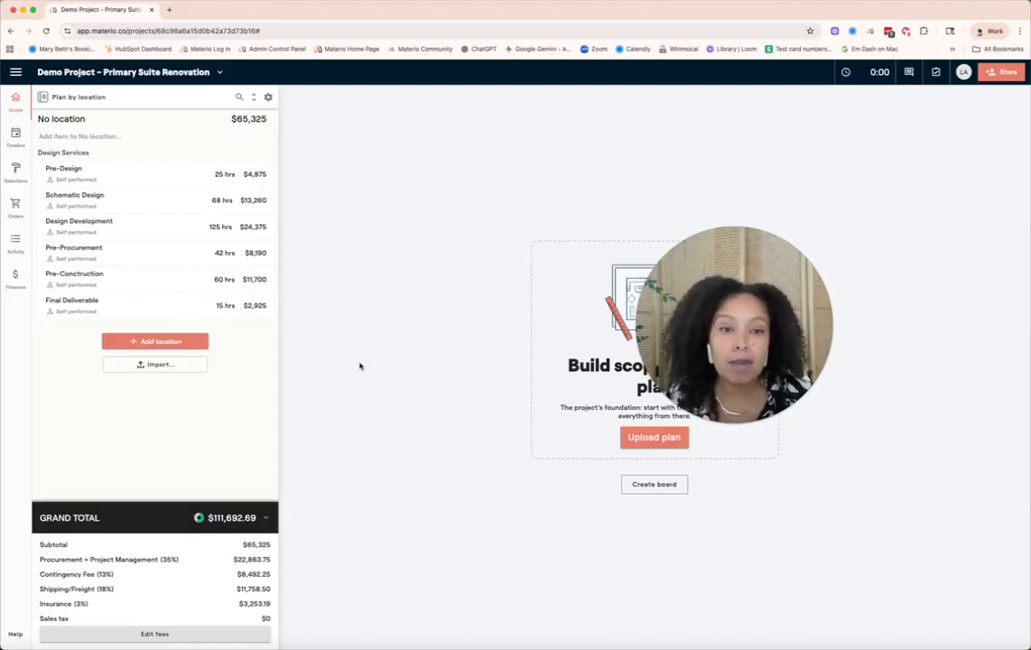
{"action": "left_click_drag", "start_coordinate": [743, 320], "coordinate": [666, 301]}
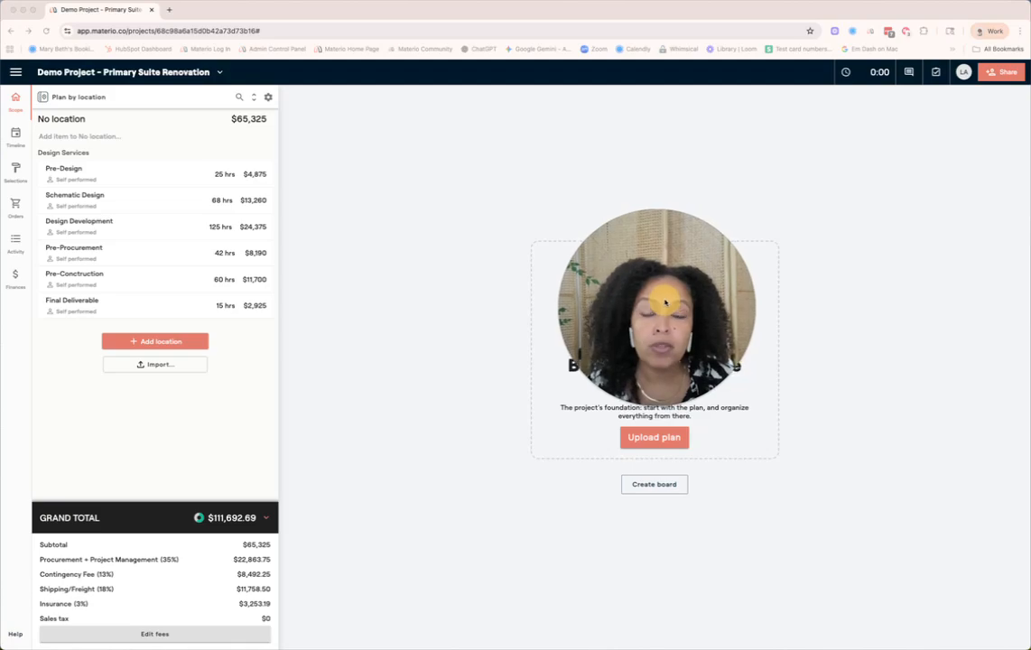